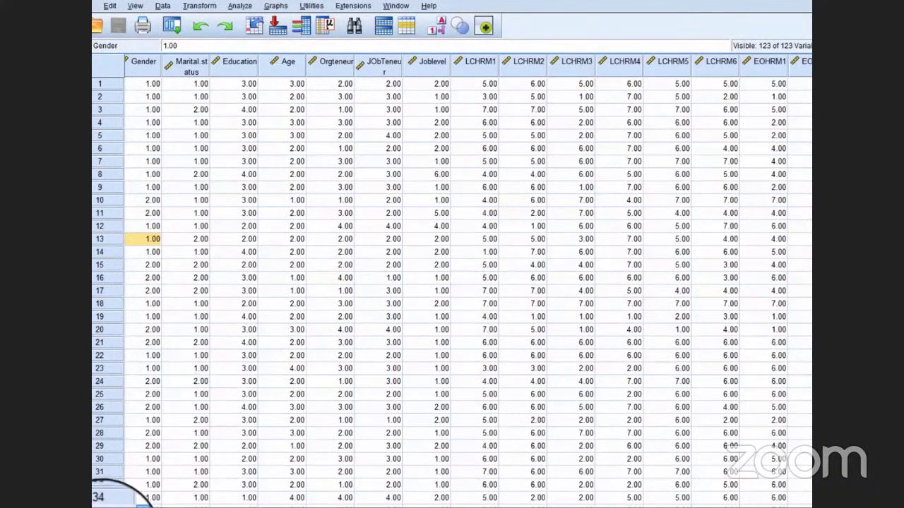
Step: Check the variable definitions, then scroll across the survey data grid
{"action": "key", "text": "ctrl+t"}
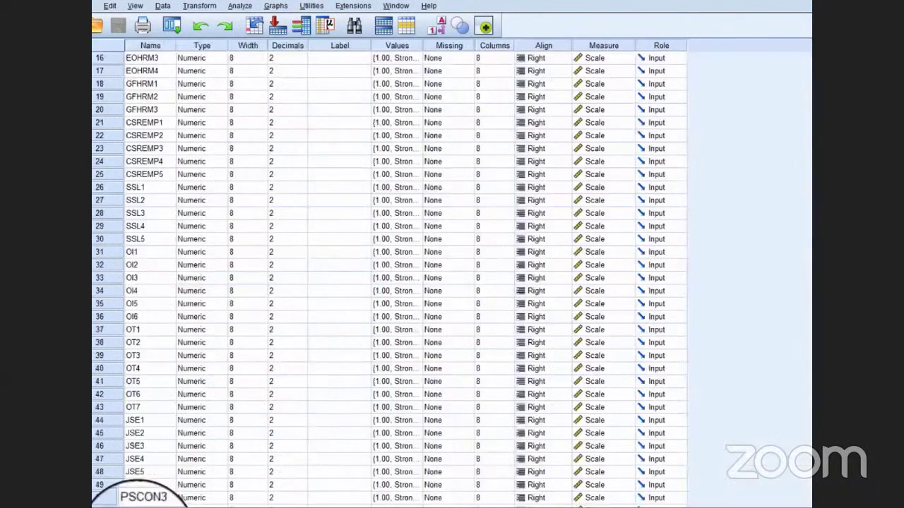
{"action": "key", "text": "ctrl+t"}
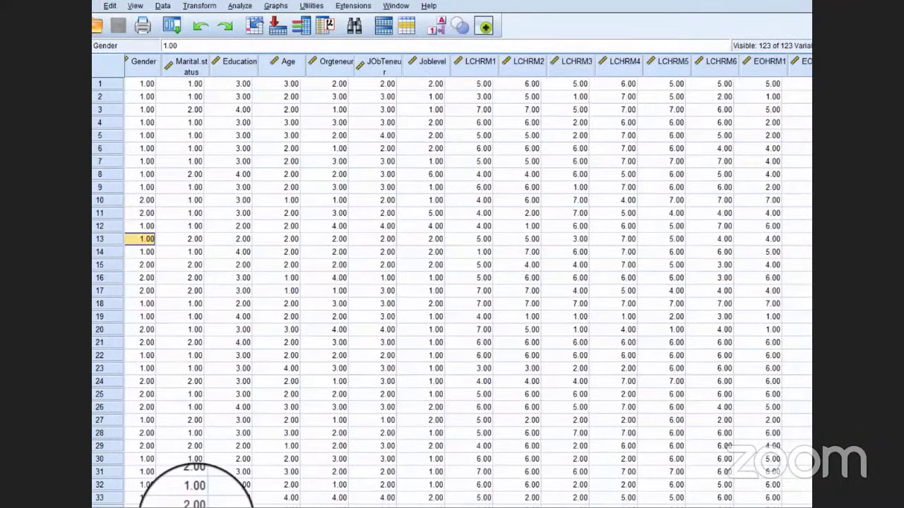
{"action": "scroll", "coordinate": [197, 487], "scroll_direction": "right", "scroll_amount": 1}
{"action": "scroll", "coordinate": [197, 487], "scroll_direction": "right", "scroll_amount": 1}
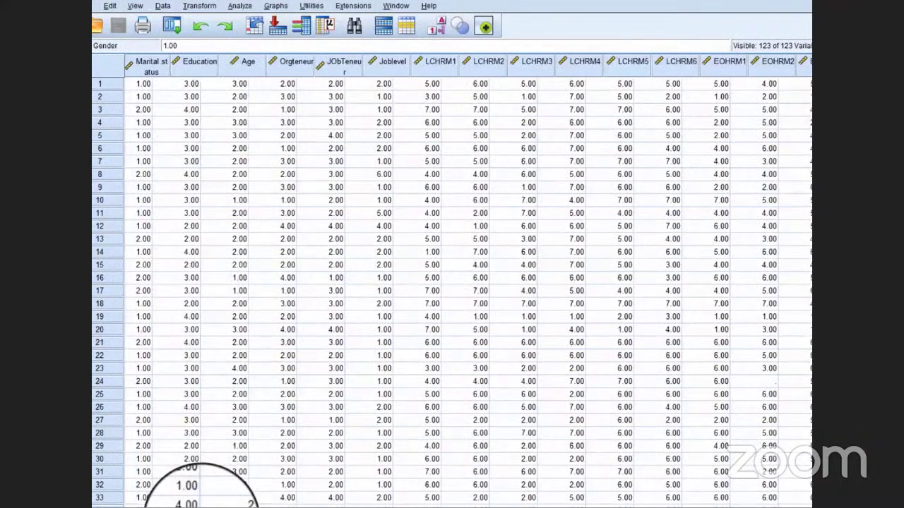
{"action": "scroll", "coordinate": [198, 487], "scroll_direction": "right", "scroll_amount": 1}
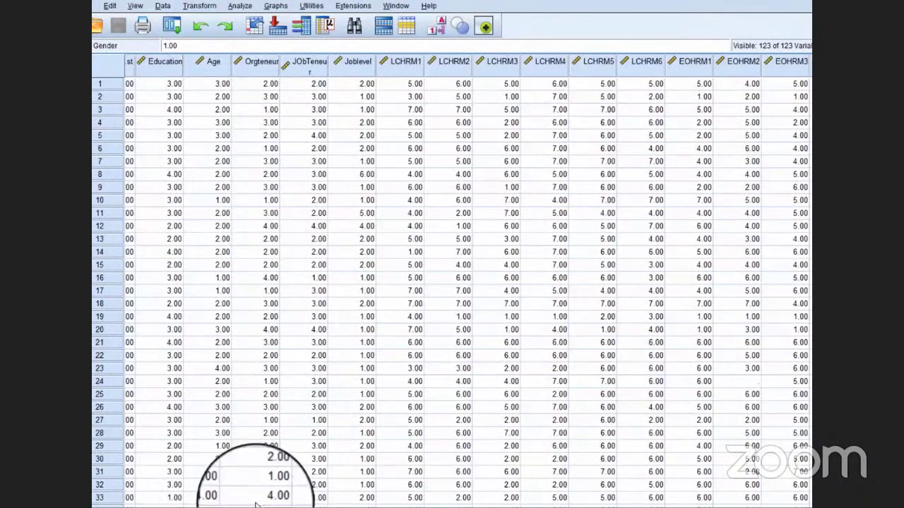
{"action": "scroll", "coordinate": [237, 494], "scroll_direction": "right", "scroll_amount": 6}
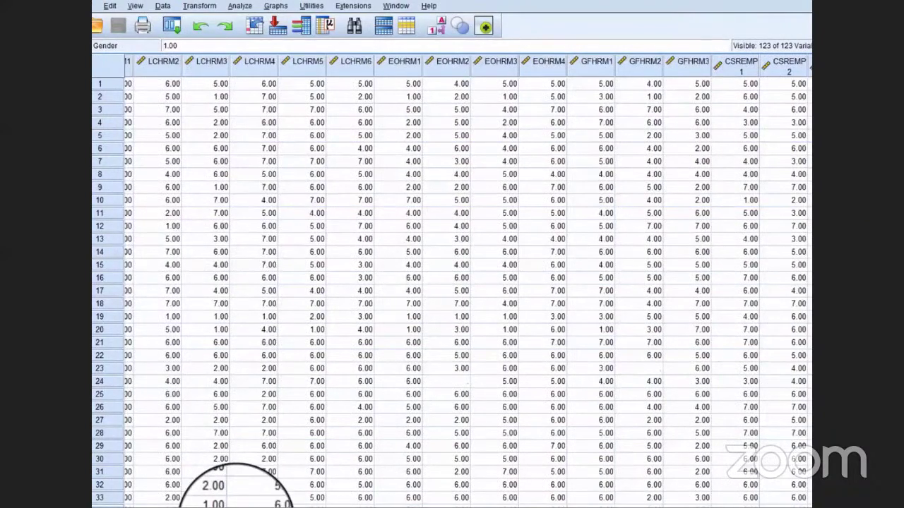
{"action": "scroll", "coordinate": [237, 495], "scroll_direction": "left", "scroll_amount": 7}
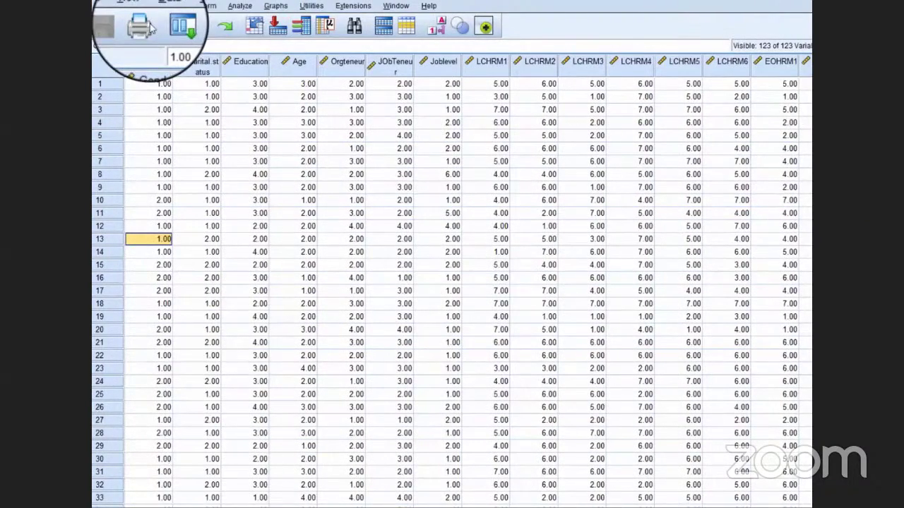
Step: Show the Analyze > Dimension Reduction submenu listing Factor
{"action": "left_click", "coordinate": [240, 7]}
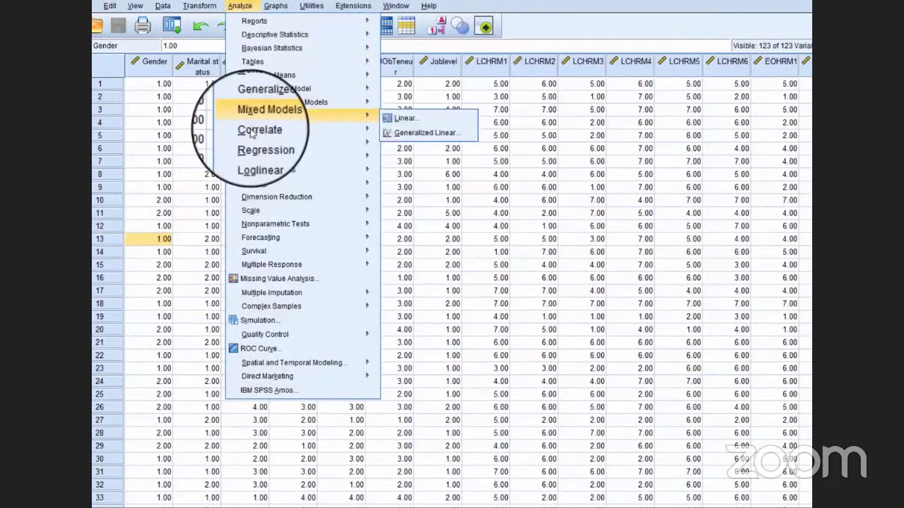
{"action": "mouse_move", "coordinate": [247, 161]}
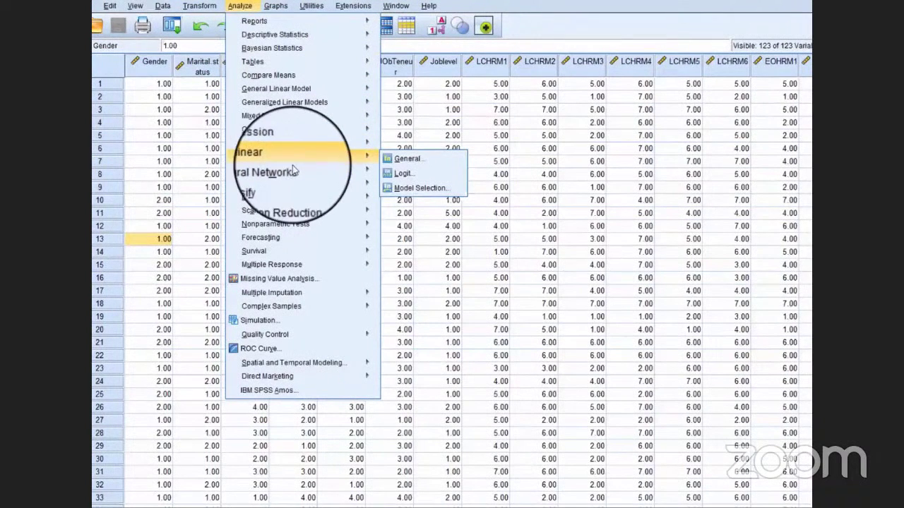
{"action": "mouse_move", "coordinate": [294, 182]}
{"action": "mouse_move", "coordinate": [311, 202]}
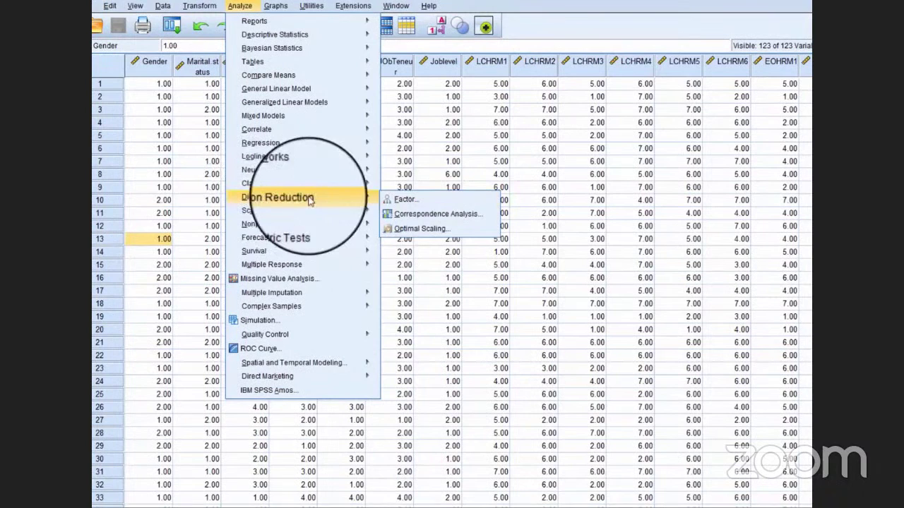
Step: Start a Factor analysis and add items LCHRM1 through POS8 as its variables
{"action": "left_click", "coordinate": [411, 202]}
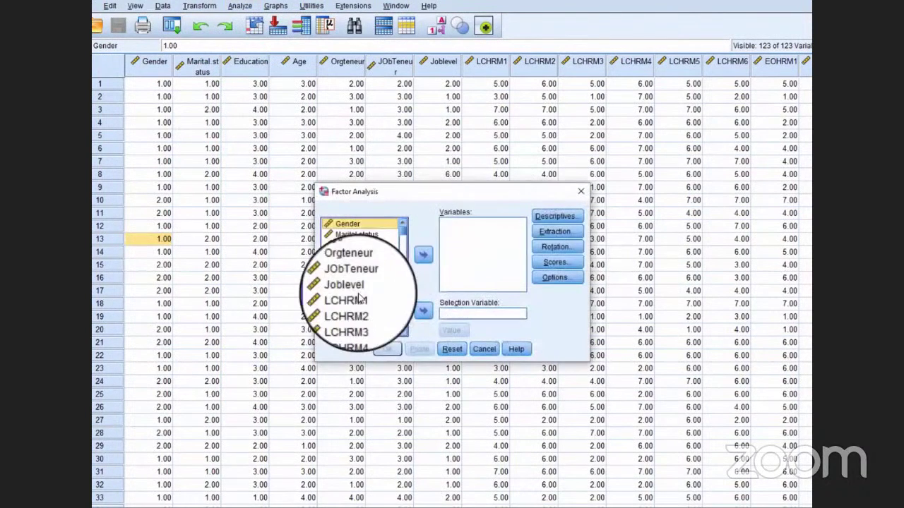
{"action": "left_click", "coordinate": [350, 267]}
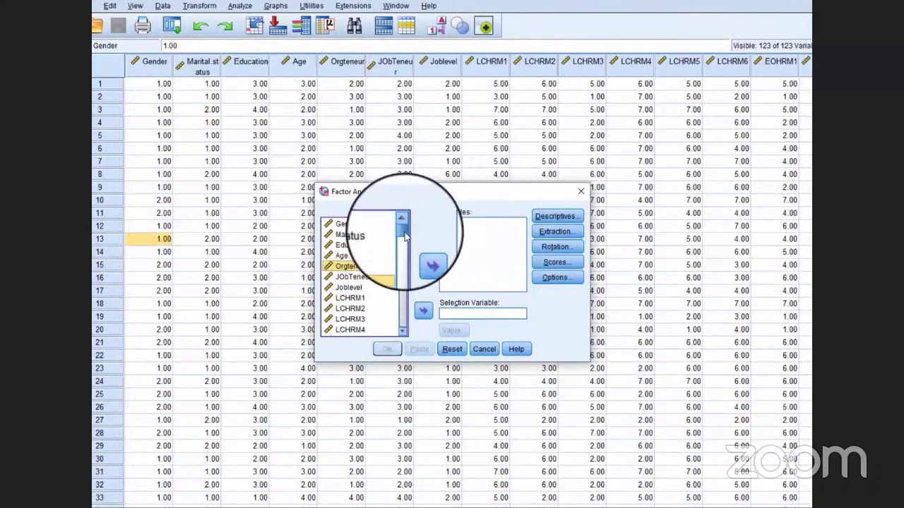
{"action": "left_click", "coordinate": [348, 287]}
{"action": "left_click", "coordinate": [350, 298]}
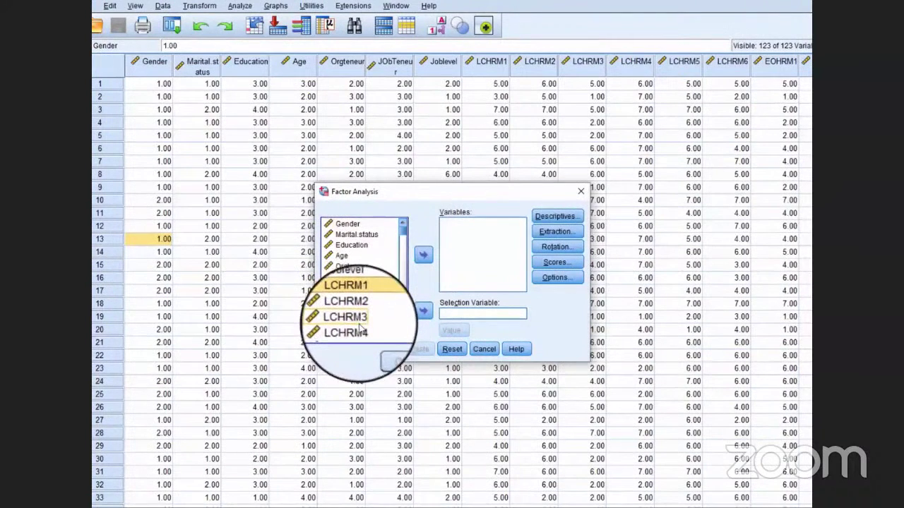
{"action": "scroll", "coordinate": [362, 321], "scroll_direction": "down", "scroll_amount": 9}
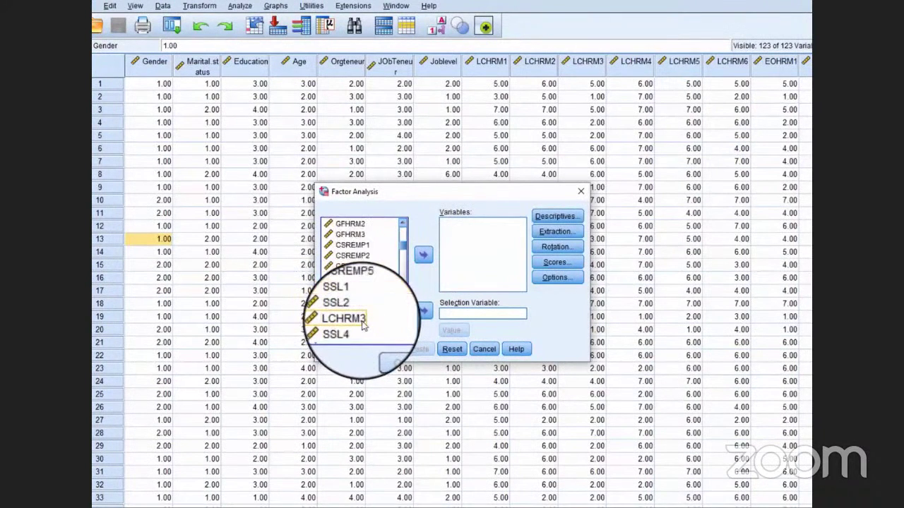
{"action": "scroll", "coordinate": [362, 308], "scroll_direction": "down", "scroll_amount": 7}
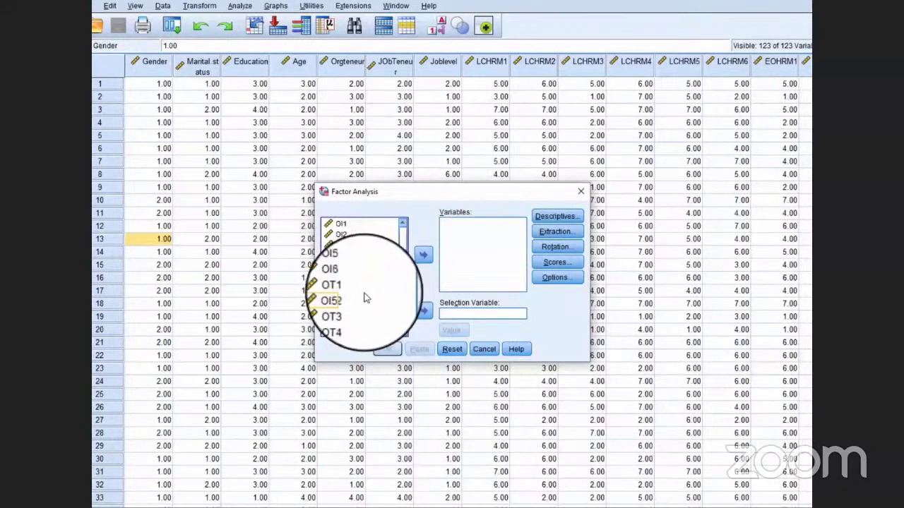
{"action": "scroll", "coordinate": [362, 310], "scroll_direction": "down", "scroll_amount": 8}
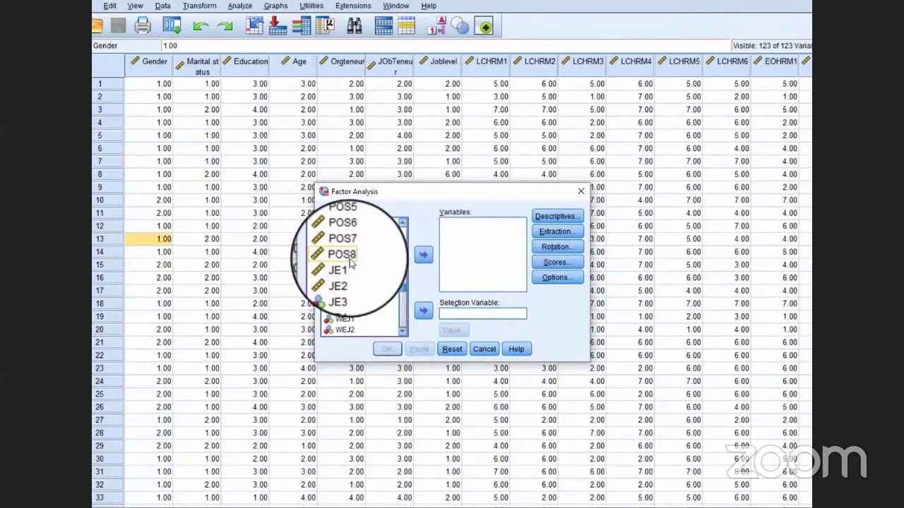
{"action": "left_click_drag", "start_coordinate": [351, 255], "coordinate": [346, 223]}
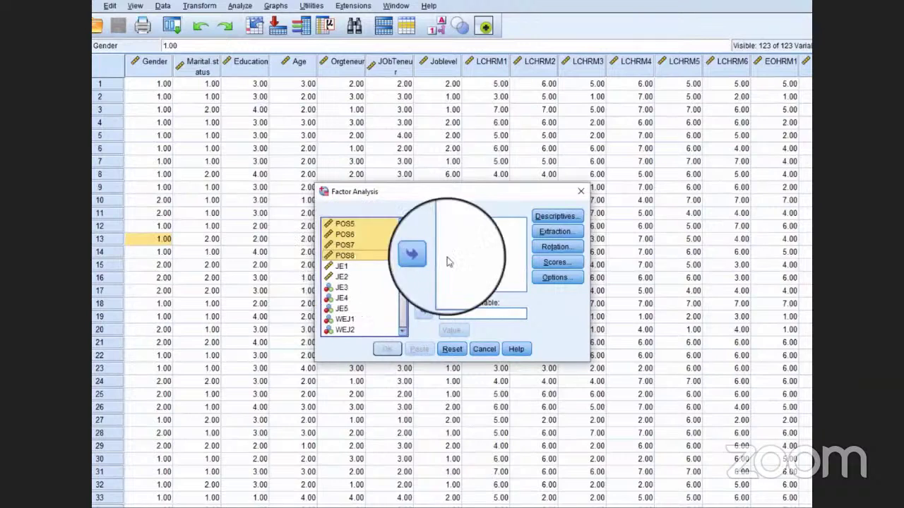
{"action": "left_click", "coordinate": [423, 256]}
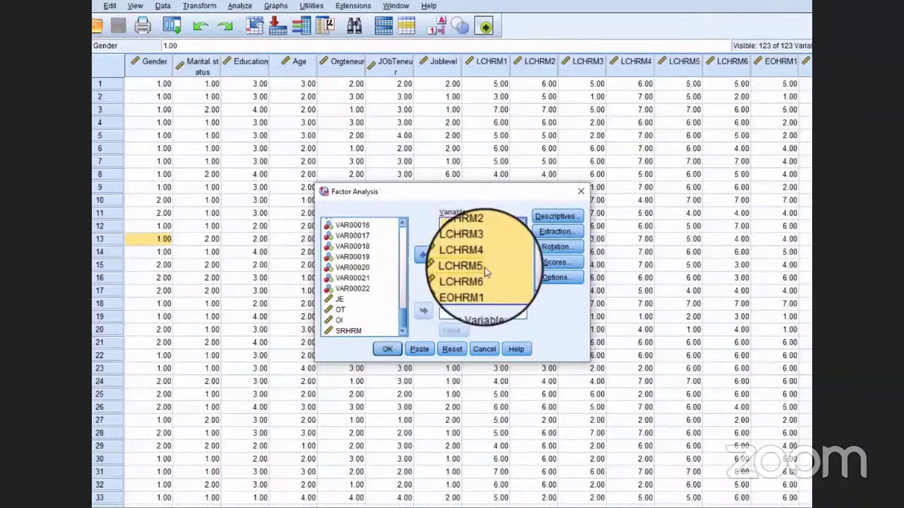
Step: Leave Descriptives unchanged and use principal axis factoring extracting a fixed 4 factors
{"action": "left_click", "coordinate": [558, 222]}
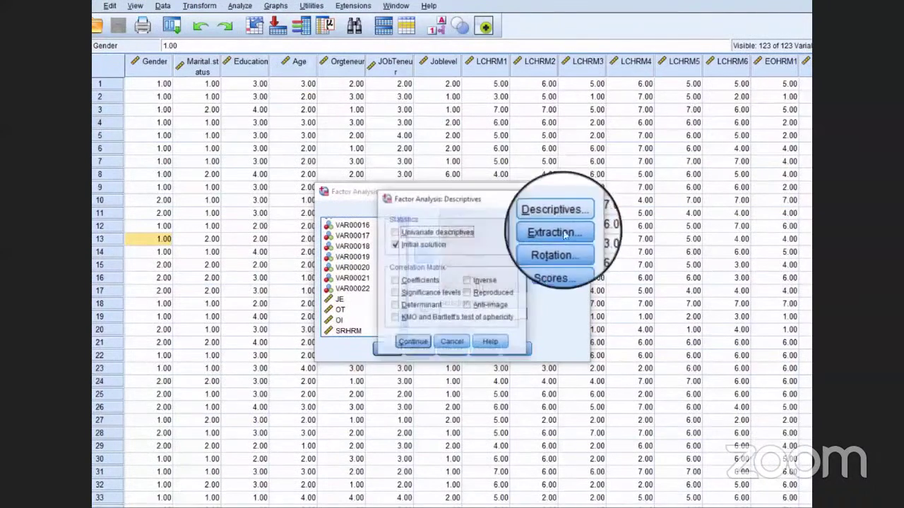
{"action": "left_click", "coordinate": [416, 345]}
{"action": "left_click", "coordinate": [546, 240]}
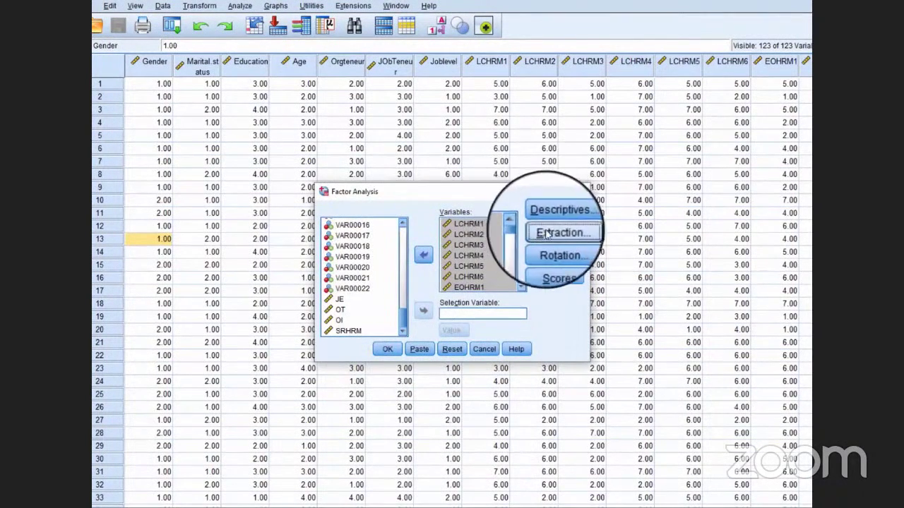
{"action": "left_click", "coordinate": [561, 246]}
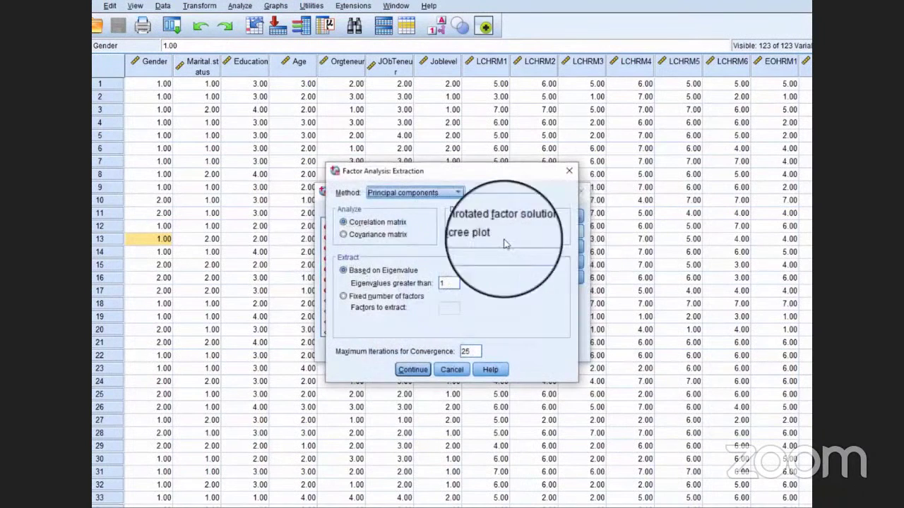
{"action": "left_click", "coordinate": [443, 199]}
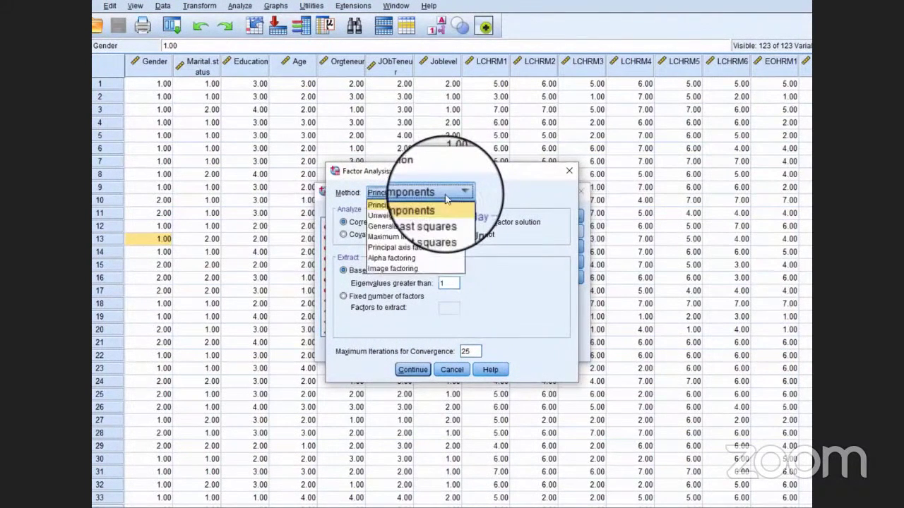
{"action": "left_click", "coordinate": [424, 248]}
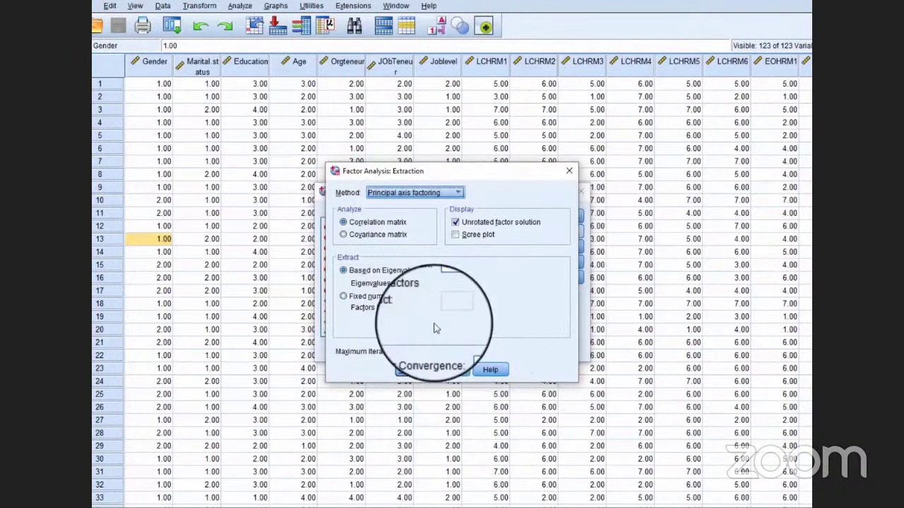
{"action": "left_click", "coordinate": [343, 297]}
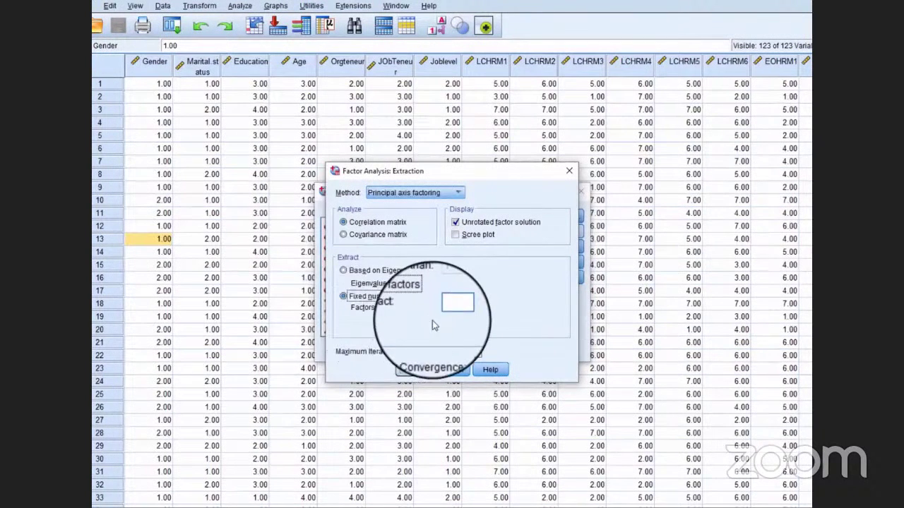
{"action": "left_click", "coordinate": [445, 308]}
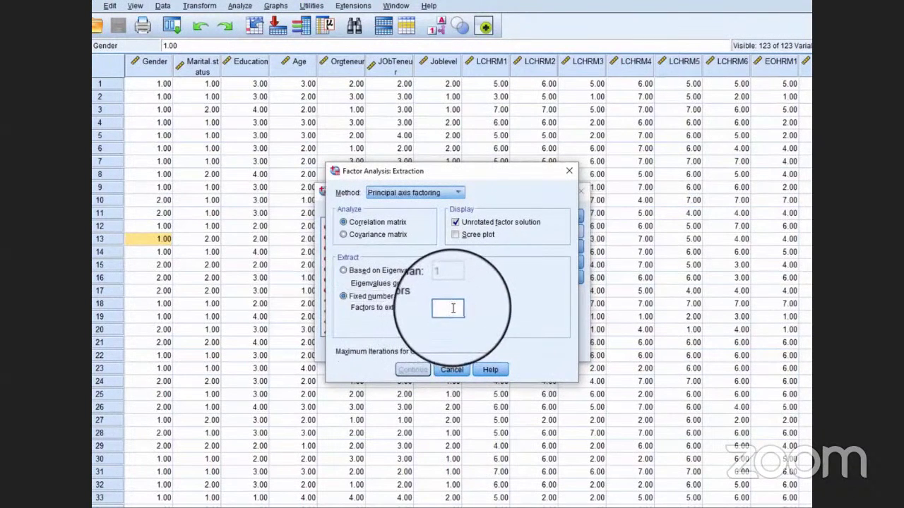
{"action": "type", "text": "4"}
{"action": "left_click", "coordinate": [407, 373]}
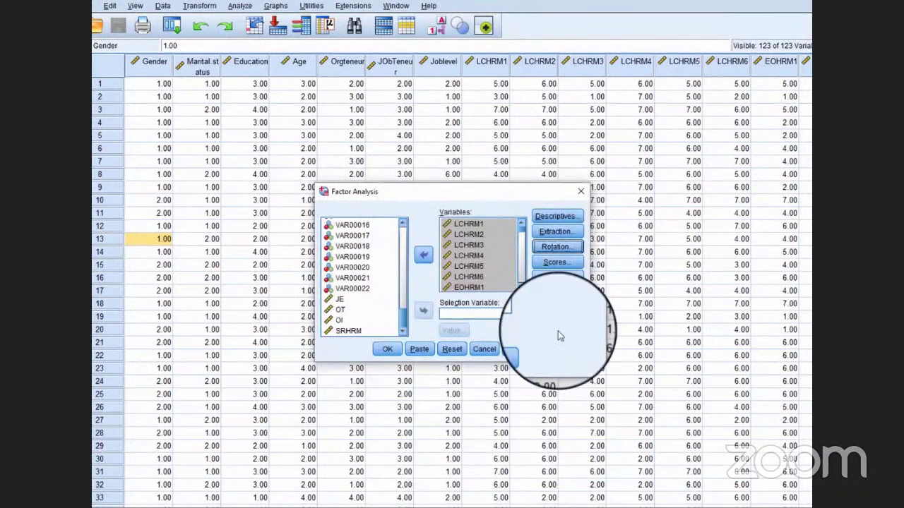
Step: Keep rotation at None and default Options, then run the factor analysis
{"action": "left_click", "coordinate": [572, 251]}
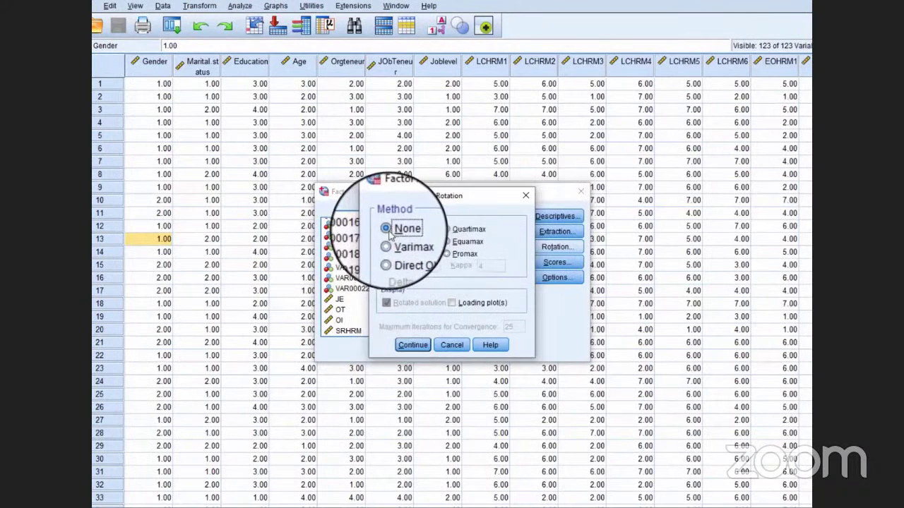
{"action": "left_click", "coordinate": [414, 346]}
{"action": "left_click", "coordinate": [552, 278]}
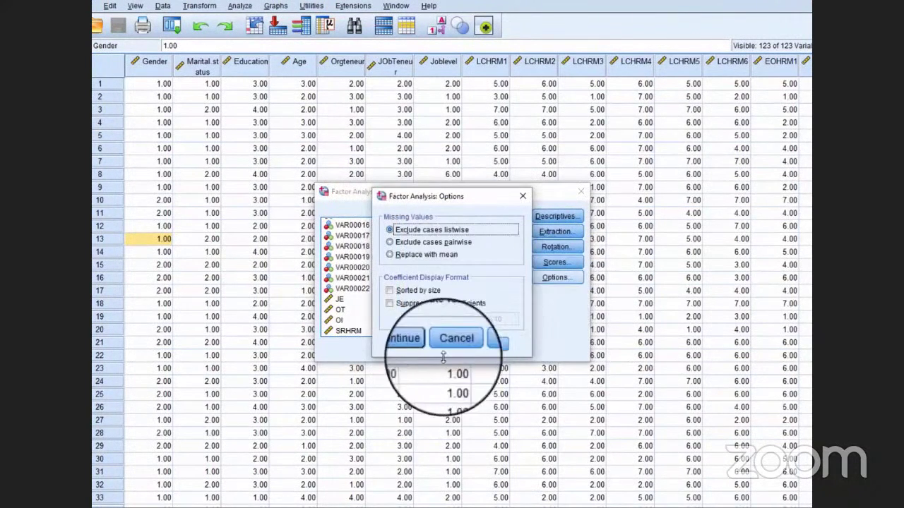
{"action": "left_click", "coordinate": [416, 353]}
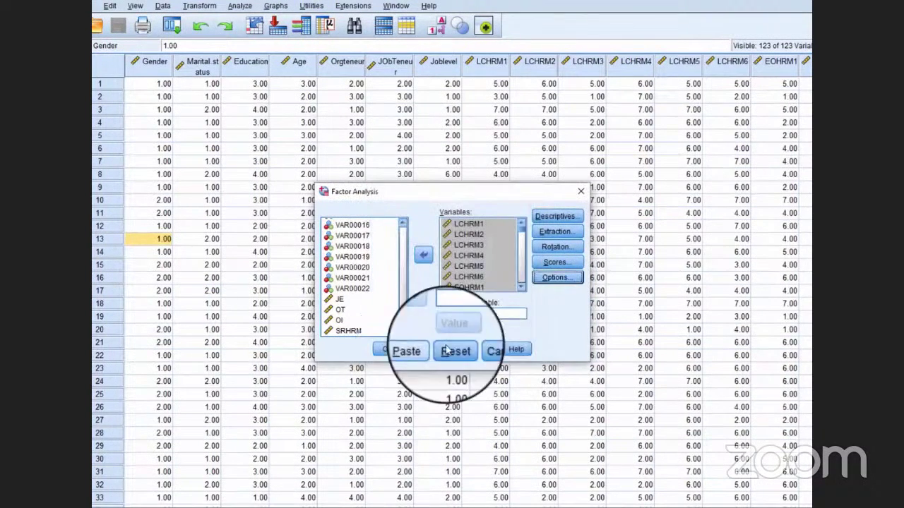
{"action": "left_click", "coordinate": [387, 349]}
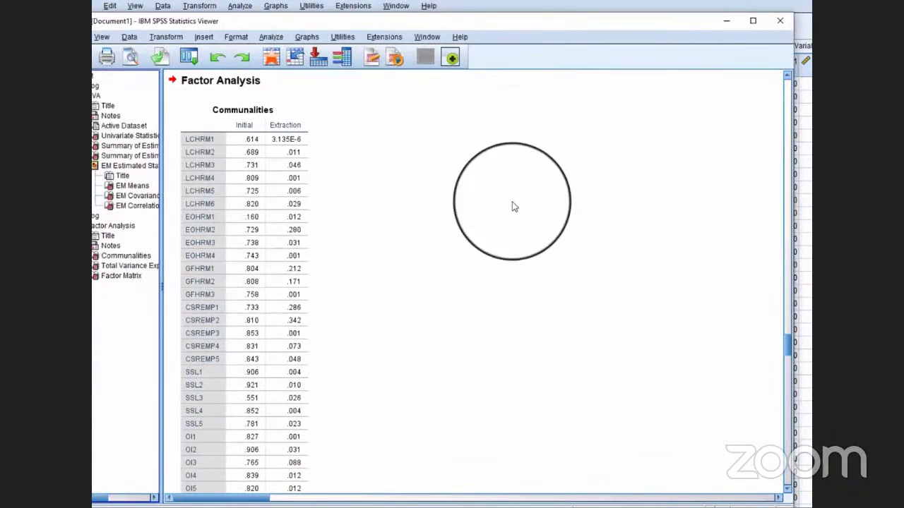
Step: Maximize the Viewer and scroll to Total Variance Explained, showing one factor at 17.500%
{"action": "left_click", "coordinate": [753, 21]}
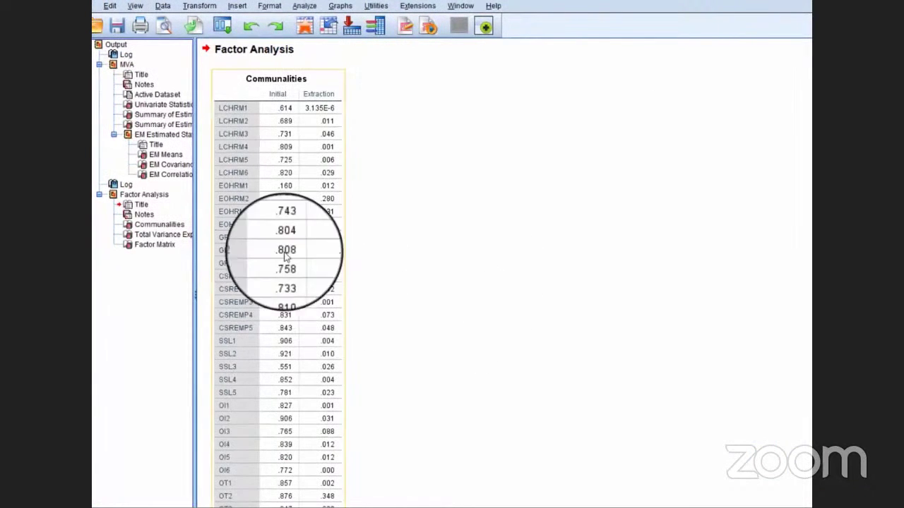
{"action": "scroll", "coordinate": [492, 323], "scroll_direction": "down", "scroll_amount": 10}
{"action": "scroll", "coordinate": [492, 323], "scroll_direction": "down", "scroll_amount": 11}
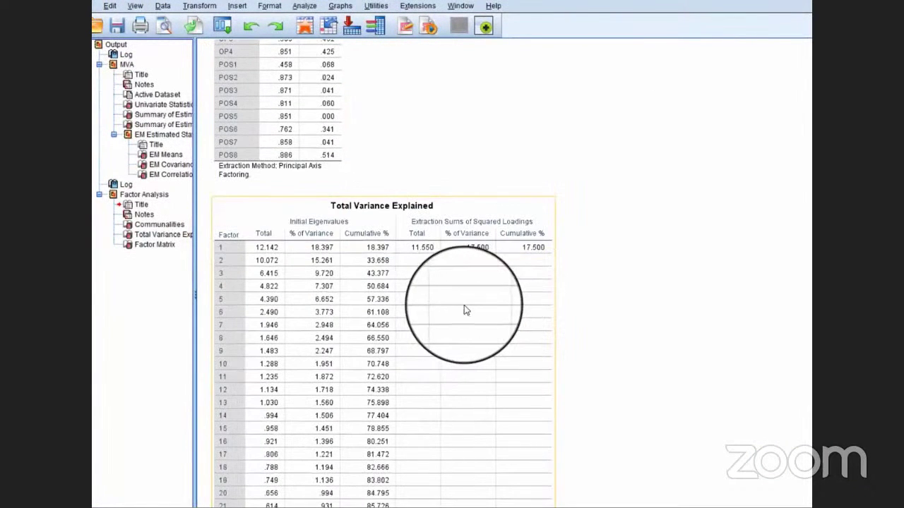
{"action": "scroll", "coordinate": [464, 307], "scroll_direction": "down", "scroll_amount": 1}
{"action": "scroll", "coordinate": [462, 308], "scroll_direction": "up", "scroll_amount": 1}
{"action": "scroll", "coordinate": [460, 309], "scroll_direction": "up", "scroll_amount": 2}
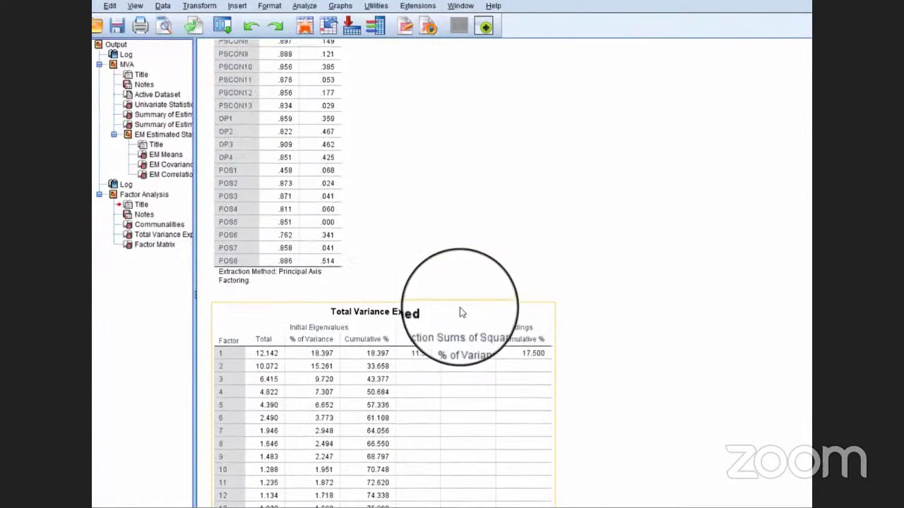
{"action": "scroll", "coordinate": [423, 353], "scroll_direction": "down", "scroll_amount": 3}
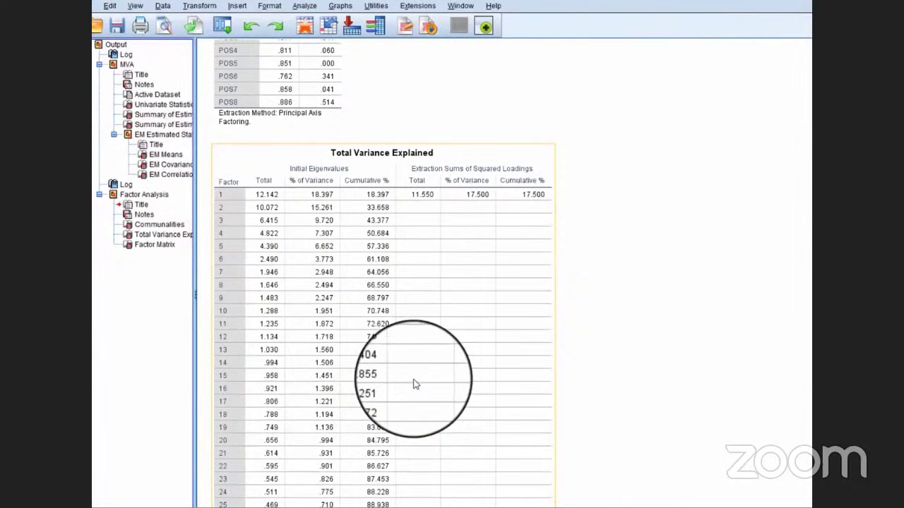
{"action": "scroll", "coordinate": [460, 176], "scroll_direction": "down", "scroll_amount": 1}
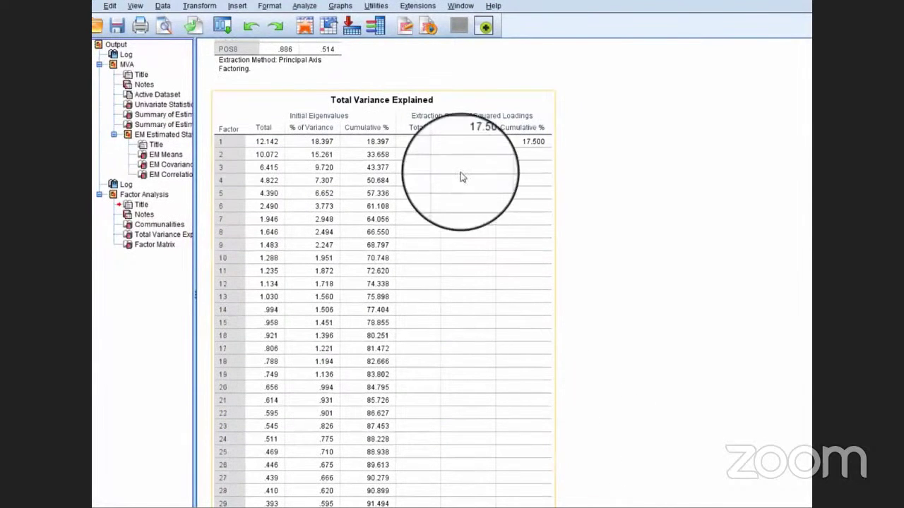